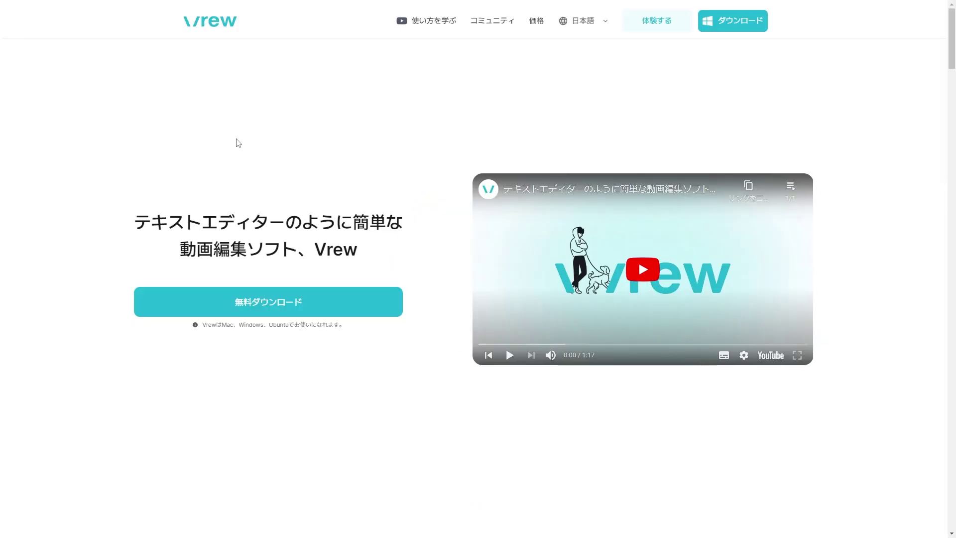
Scroll down the Vrew homepage through the subtitle and cut-editing feature sections
scroll(386, 139, "down", 4)
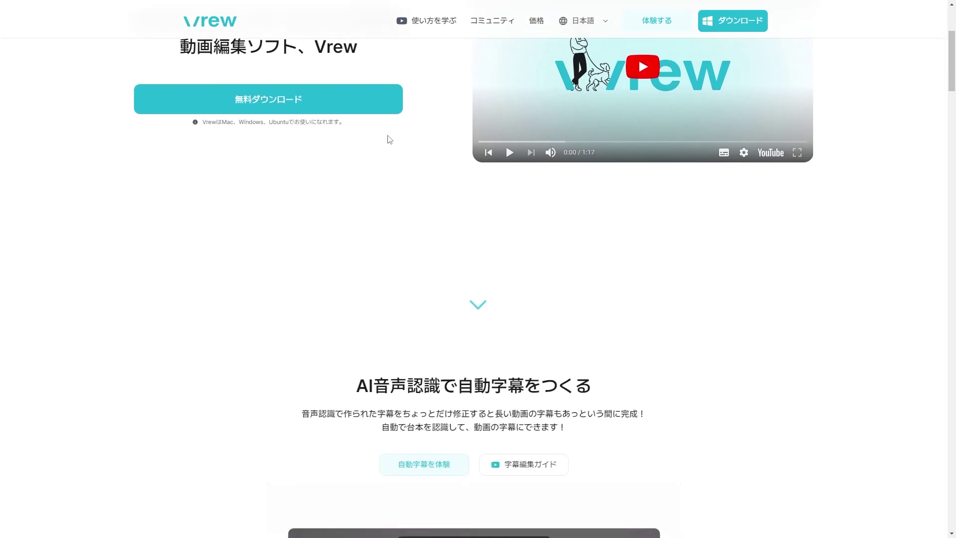
scroll(518, 162, "down", 3)
scroll(363, 154, "down", 5)
scroll(261, 166, "down", 6)
scroll(259, 165, "down", 2)
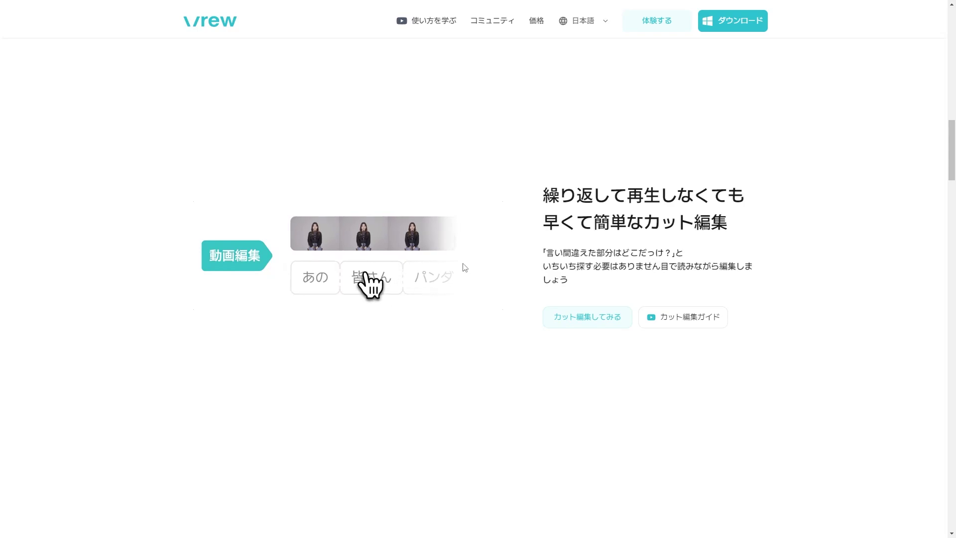
scroll(450, 277, "down", 5)
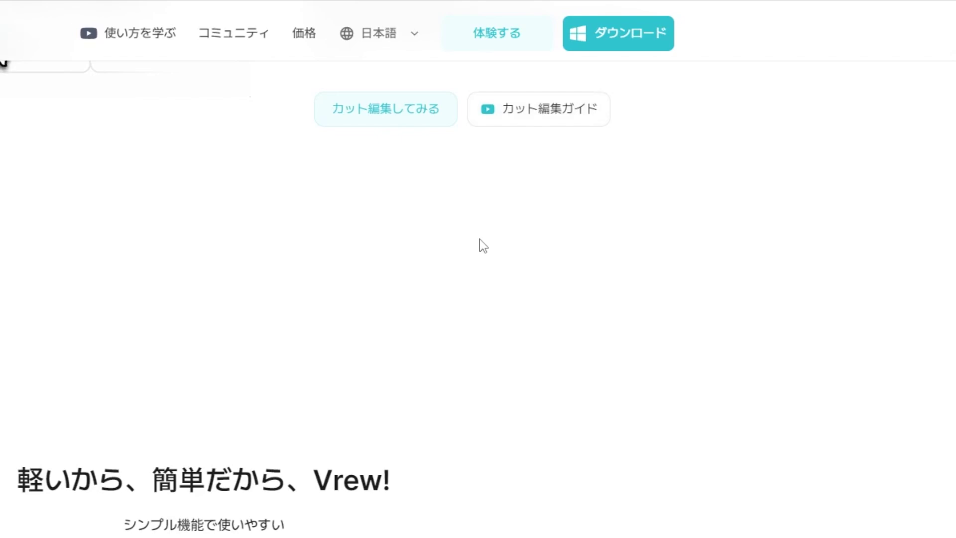
scroll(479, 237, "down", 3)
scroll(479, 239, "down", 8)
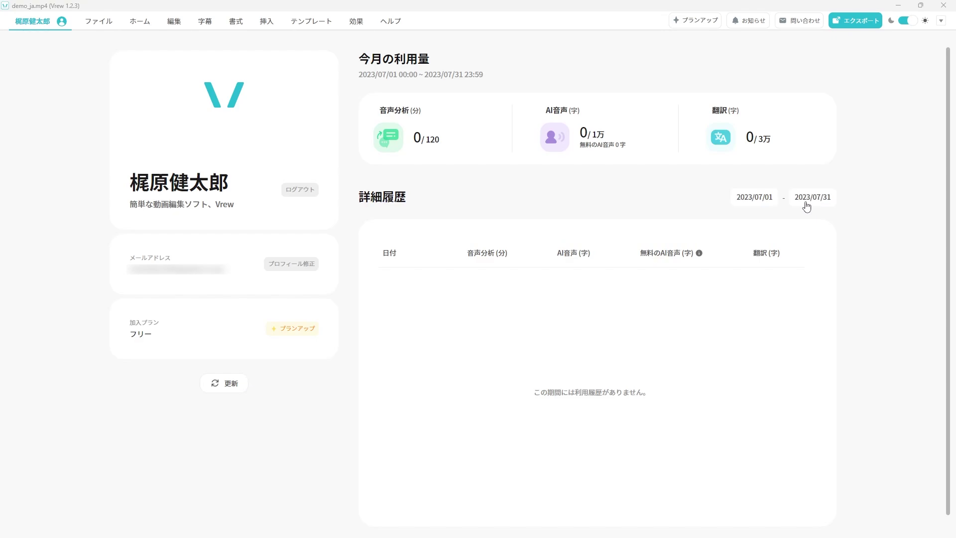
Choose 新規で作成 under the ファイル tab to open the new-project dialog
left_click(98, 23)
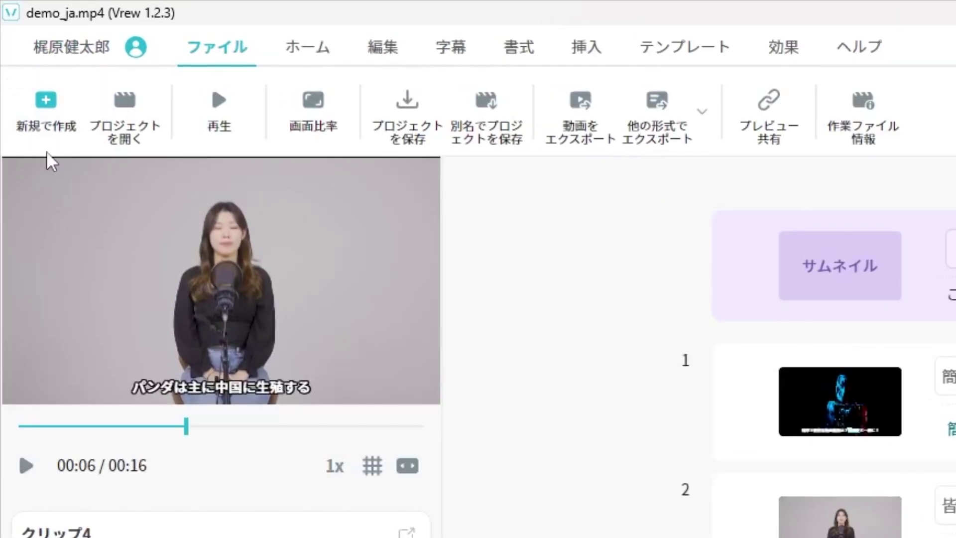
left_click(49, 127)
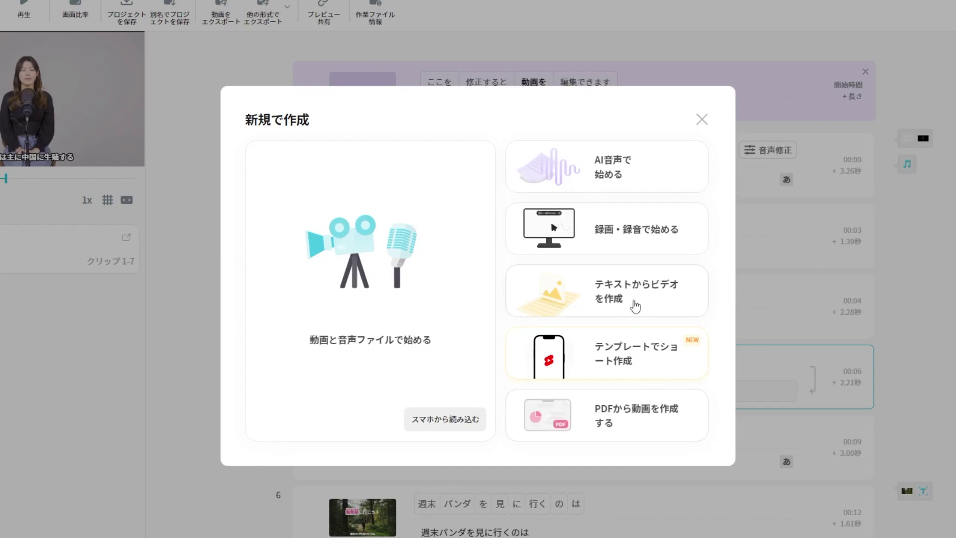
Start a テキストからビデオを作成 project with the theme 動画編集とAIの未来
left_click(660, 303)
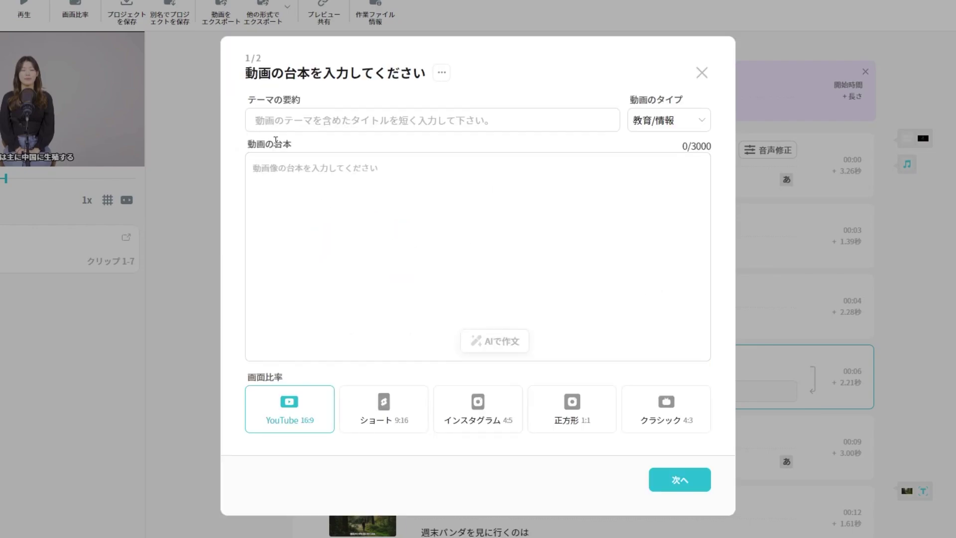
left_click(437, 80)
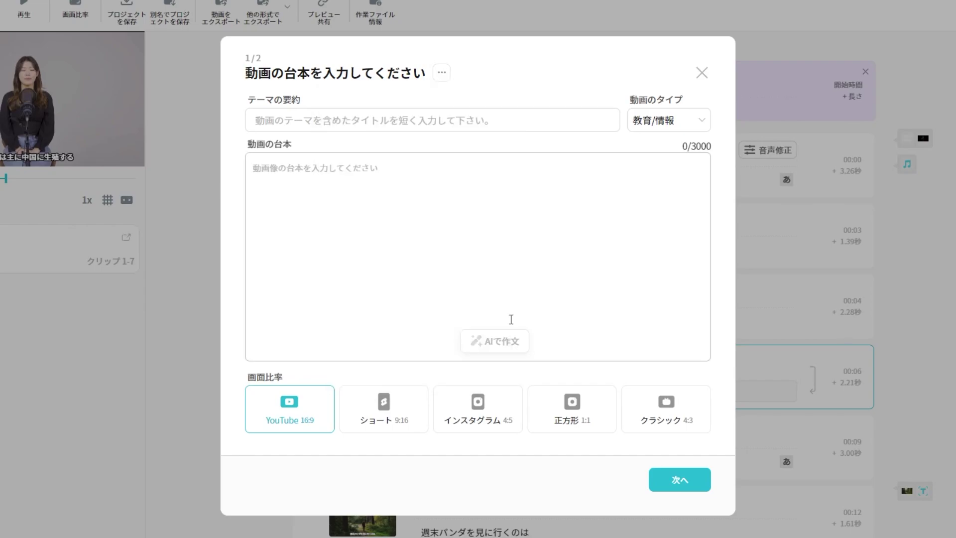
left_click(321, 125)
type("動画編集とAIの未来")
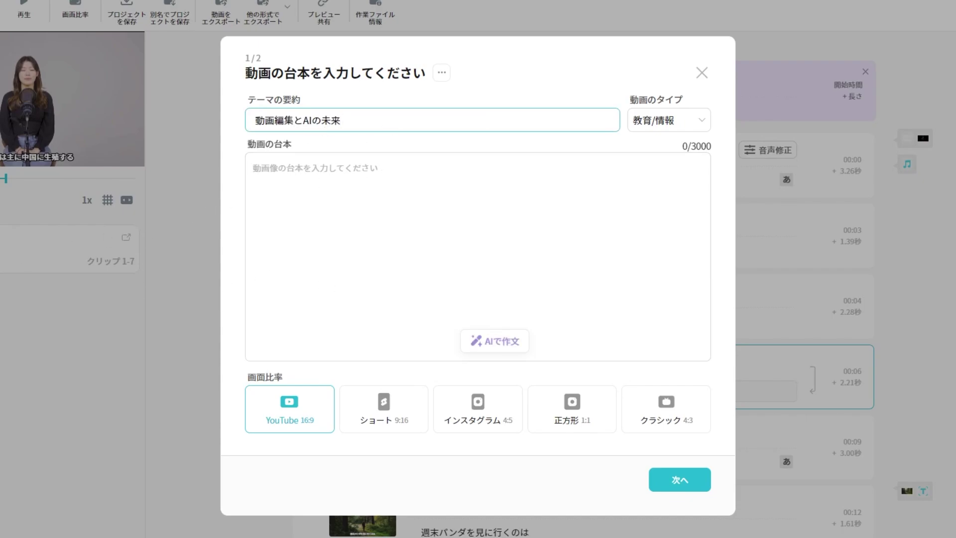
Have AI write the 996-character script from the theme, review it, and continue to voice selection
left_click(494, 341)
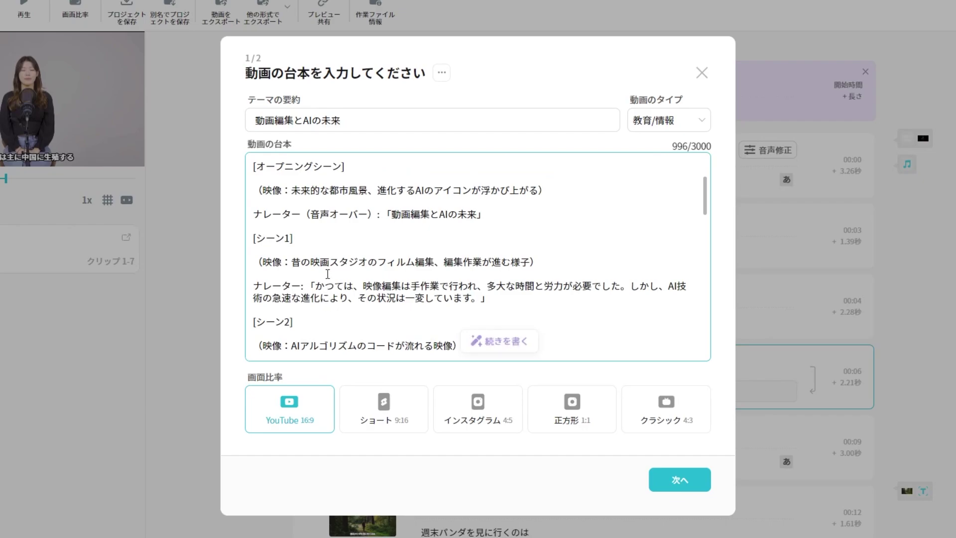
mouse_move(346, 174)
left_mouse_down()
mouse_move(251, 167)
mouse_move(548, 188)
left_mouse_up()
left_click(487, 201)
left_click(686, 486)
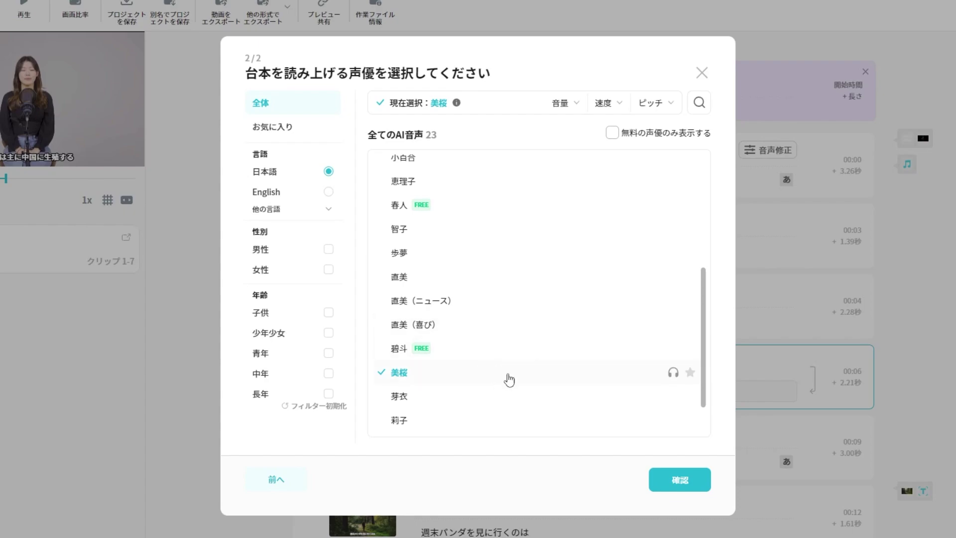
Preview the 凛, 春人 and 葵 narrator voices
scroll(585, 425, "up", 3)
scroll(598, 388, "up", 2)
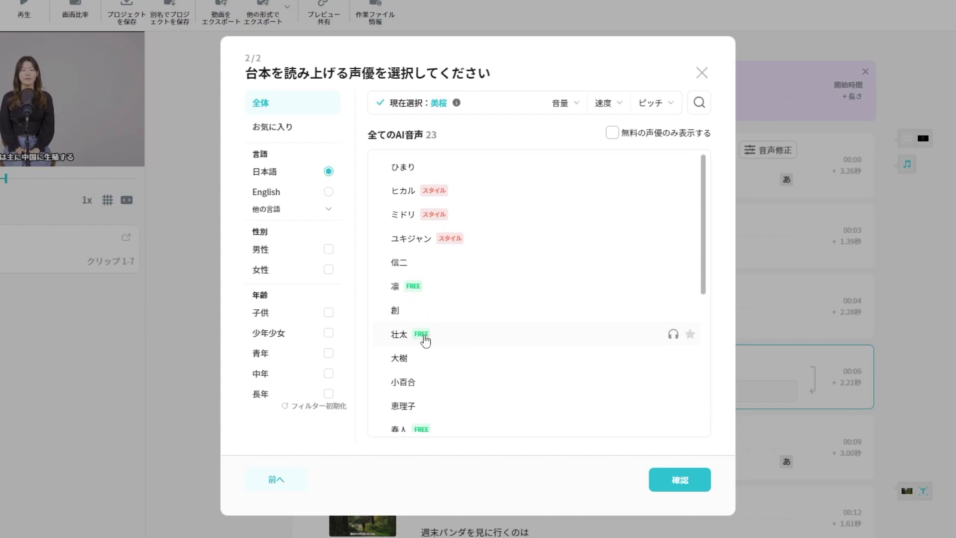
left_click(672, 289)
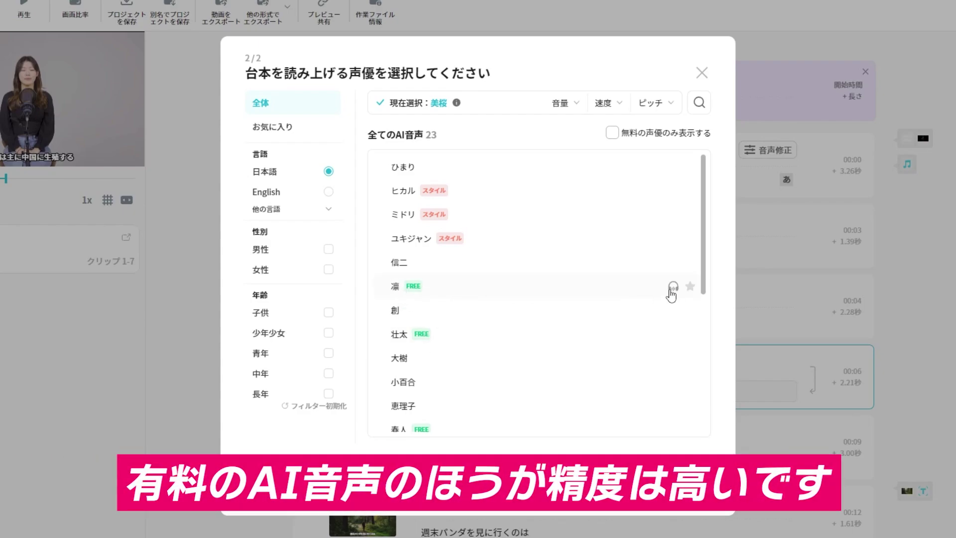
scroll(667, 294, "down", 1)
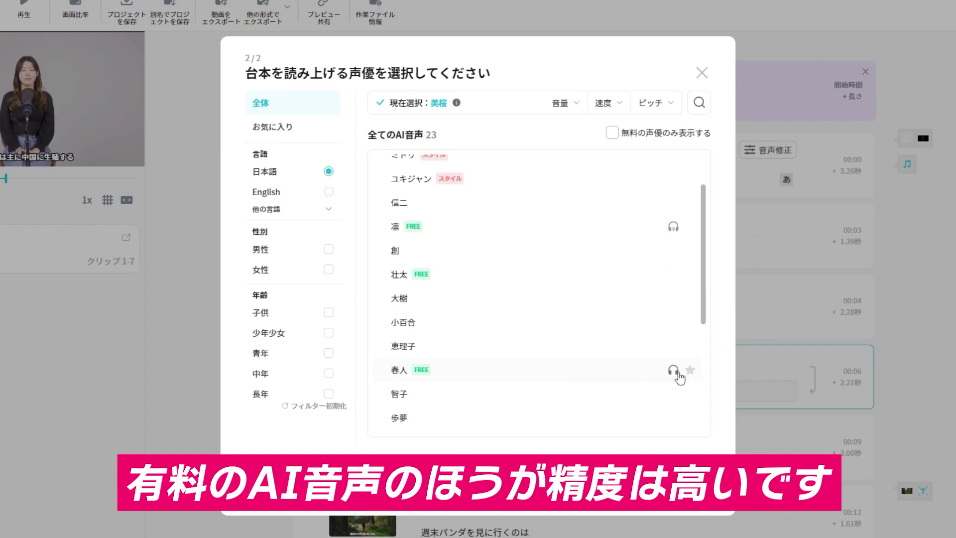
left_click(673, 370)
scroll(672, 368, "down", 2)
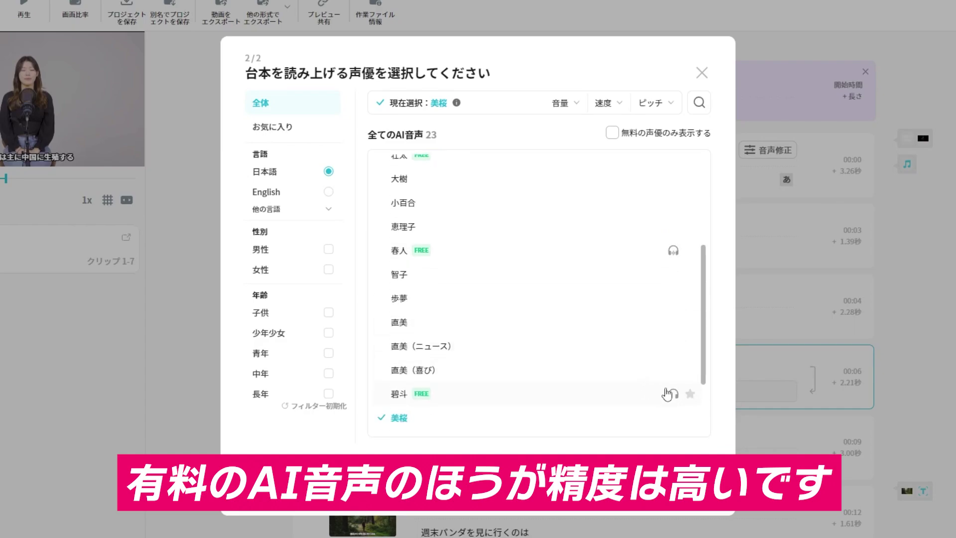
scroll(673, 400, "down", 2)
left_click(673, 398)
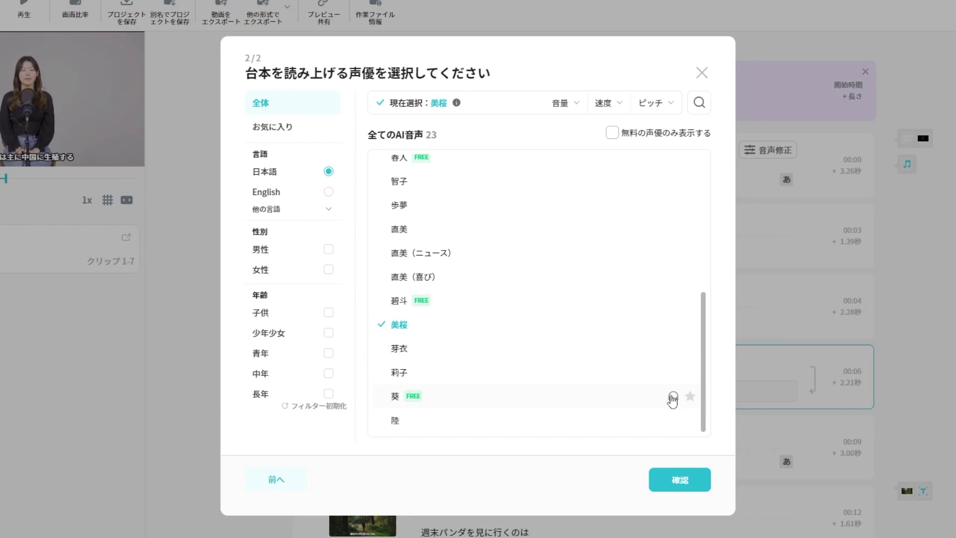
Select 凛 as the narrator and generate the video
scroll(571, 371, "up", 5)
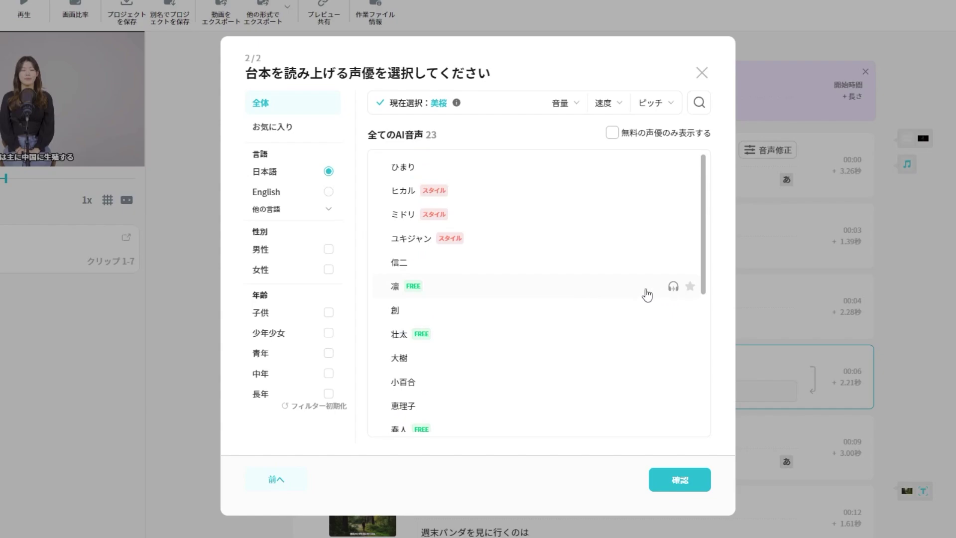
left_click(473, 290)
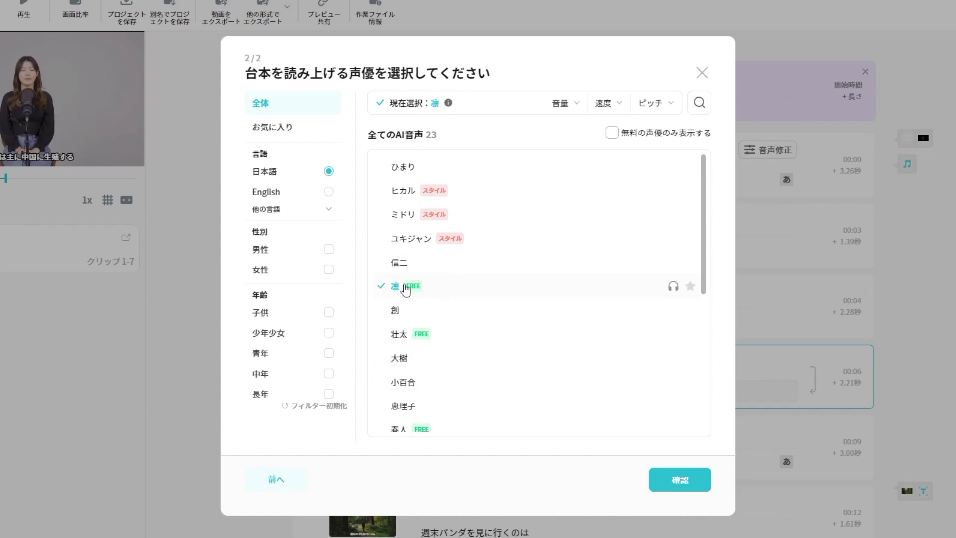
left_click(681, 481)
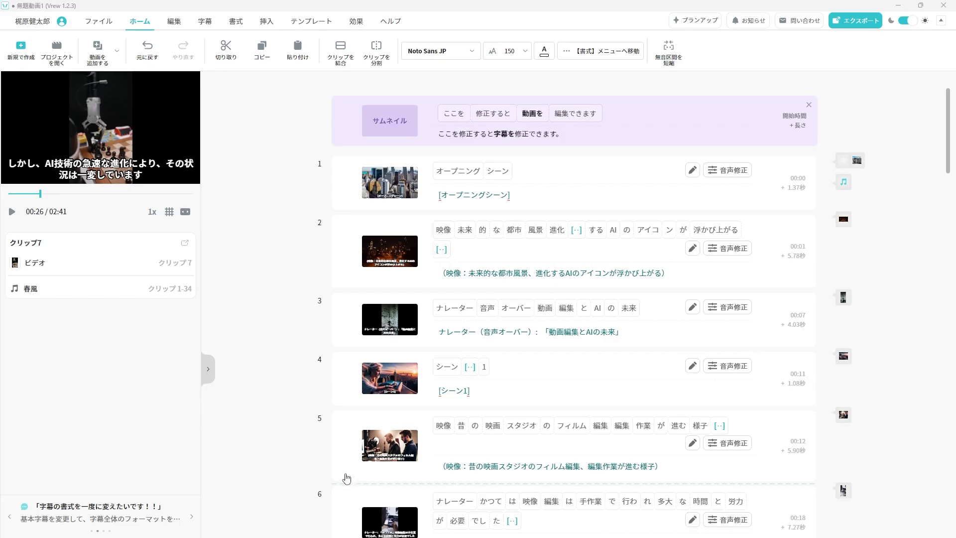
Enlarge the preview, play from 00:00, then stop and seek to clip 2 at 00:04
left_click(187, 214)
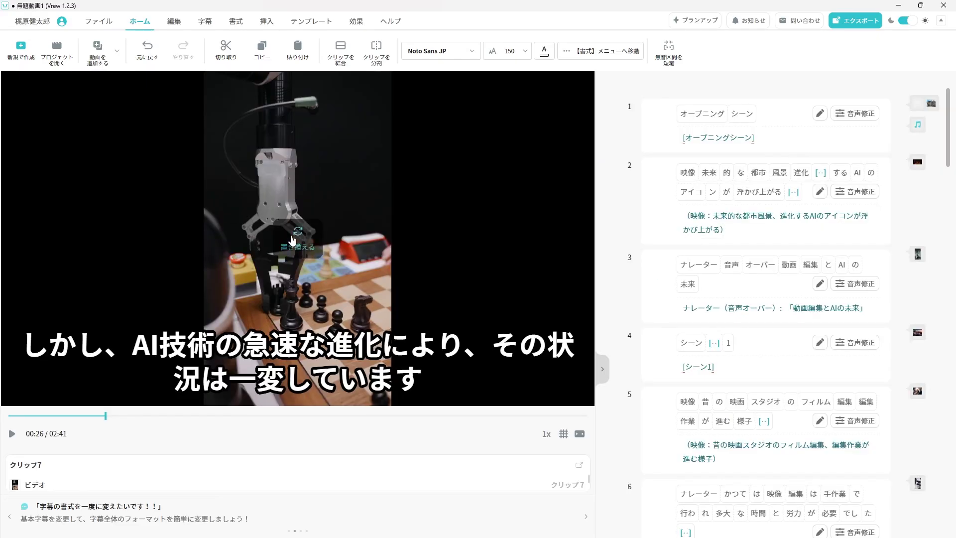
left_click(9, 414)
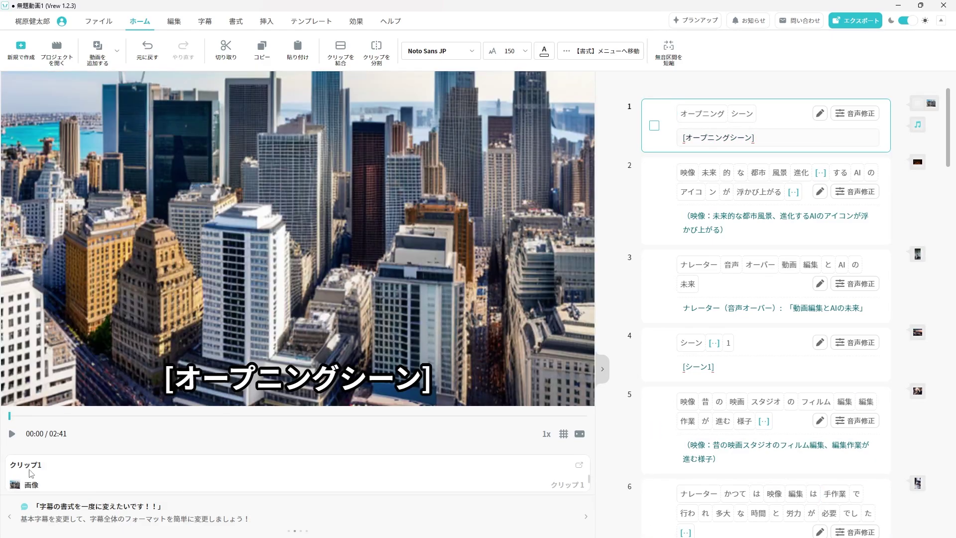
left_click(12, 435)
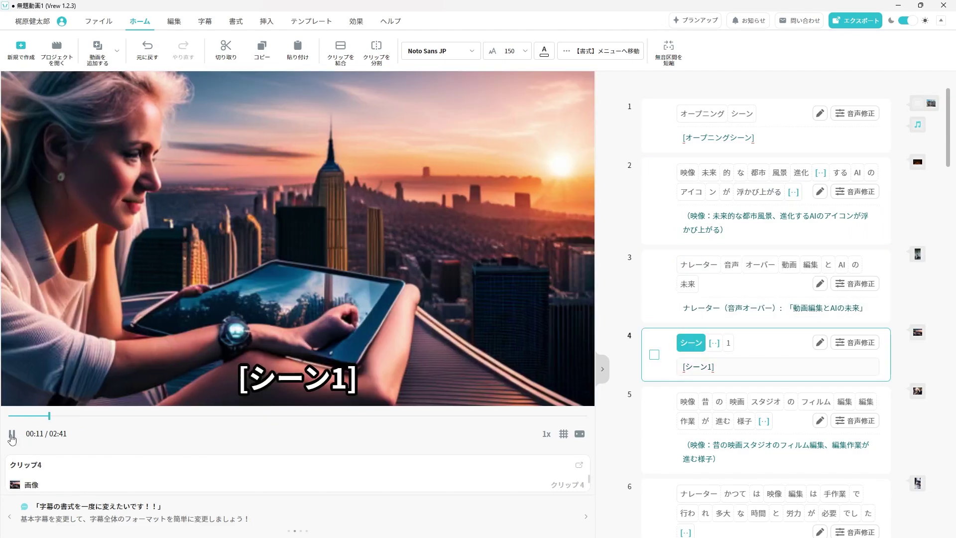
key("space")
left_click(27, 415)
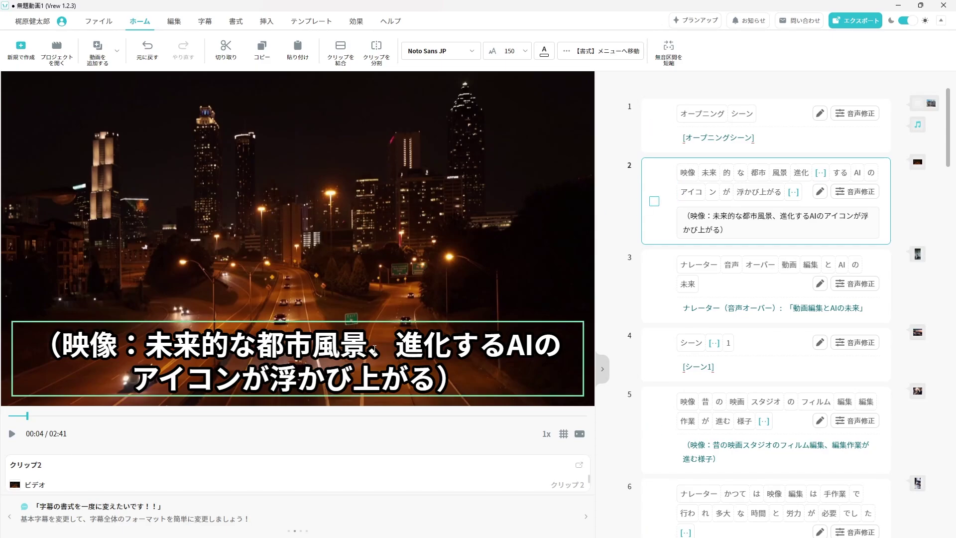
Delete the subtitle text of clips 2 and 1, then play the opening to check it
key("ctrl+a")
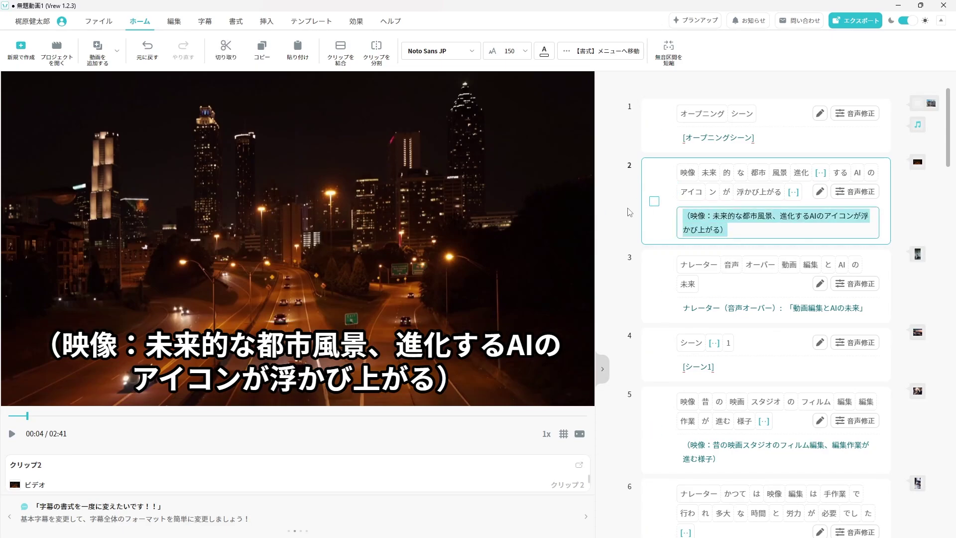
key("BackSpace")
key("Up")
key("BackSpace")
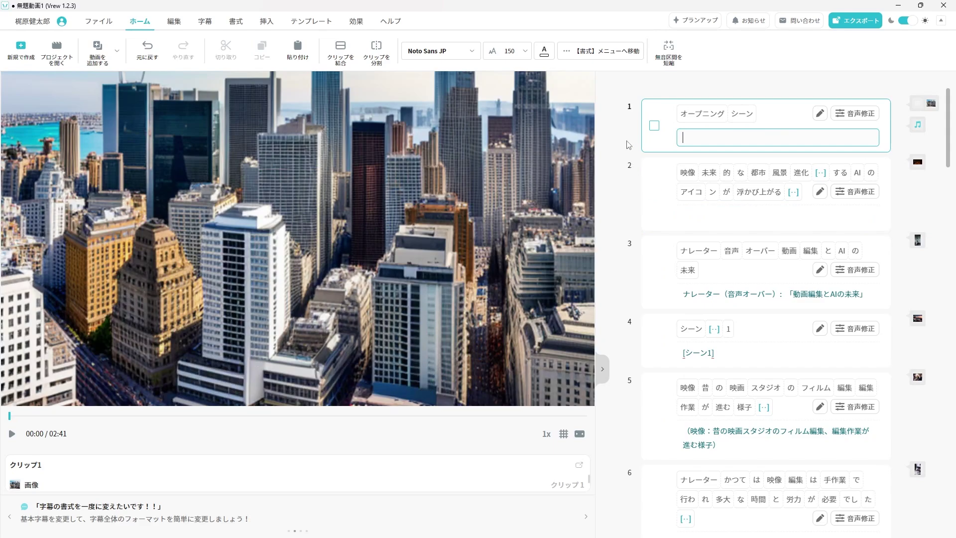
left_click(10, 434)
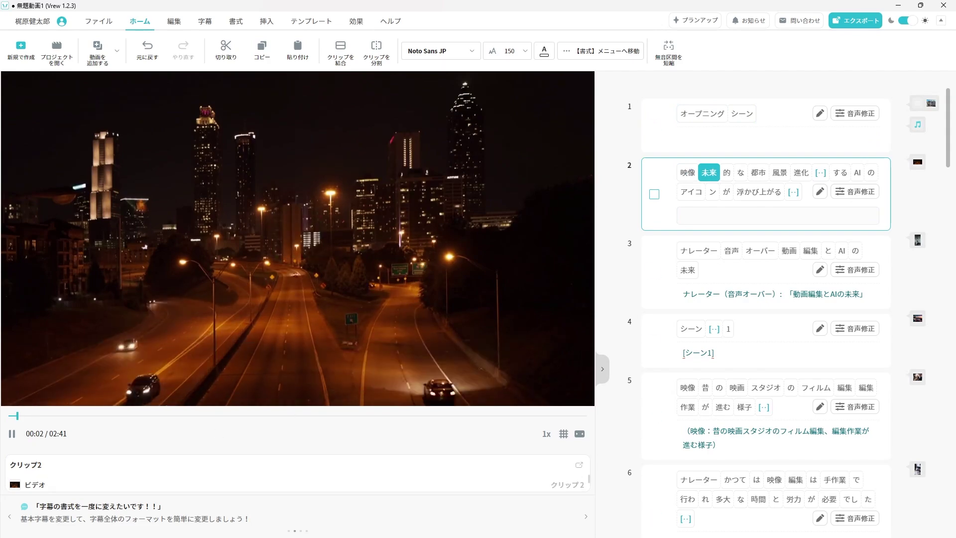
left_click(11, 433)
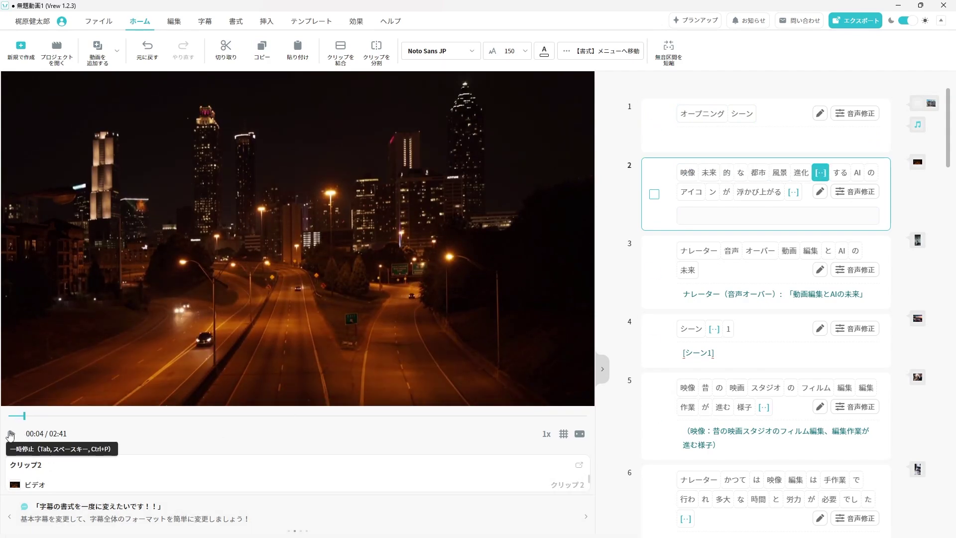
Check the AI voice settings, confirming 凛 narrates the オープニングシーン clip
left_click(860, 117)
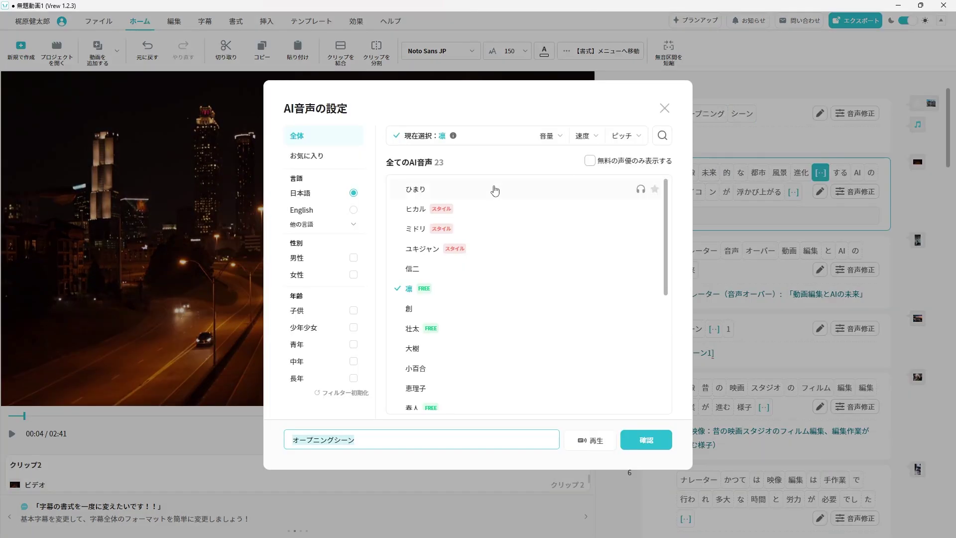
key("ctrl+z")
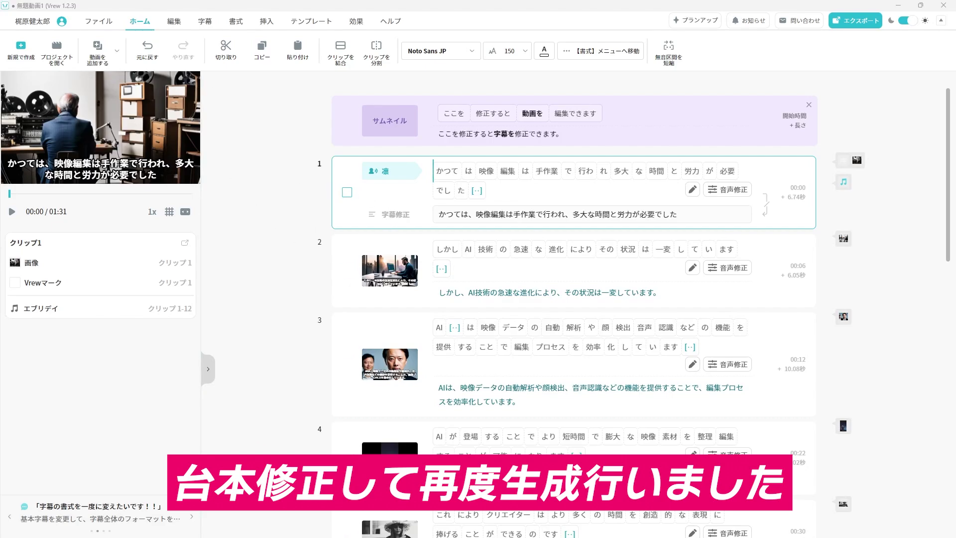
Enlarge the preview and play the regenerated 01:31 video through to the end
left_click(184, 212)
key("space")
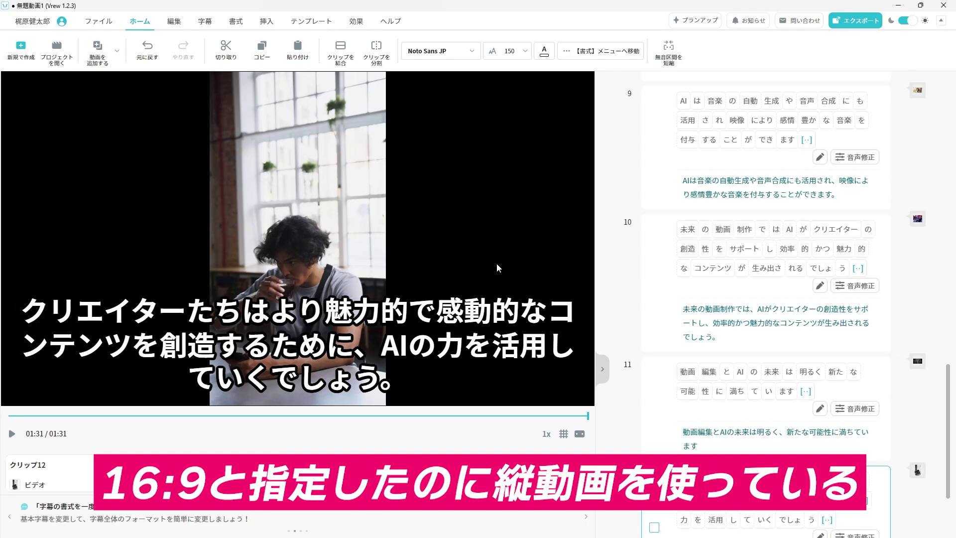
Shrink the preview to widen the clip list and show the エブリデイ background music options
mouse_move(295, 281)
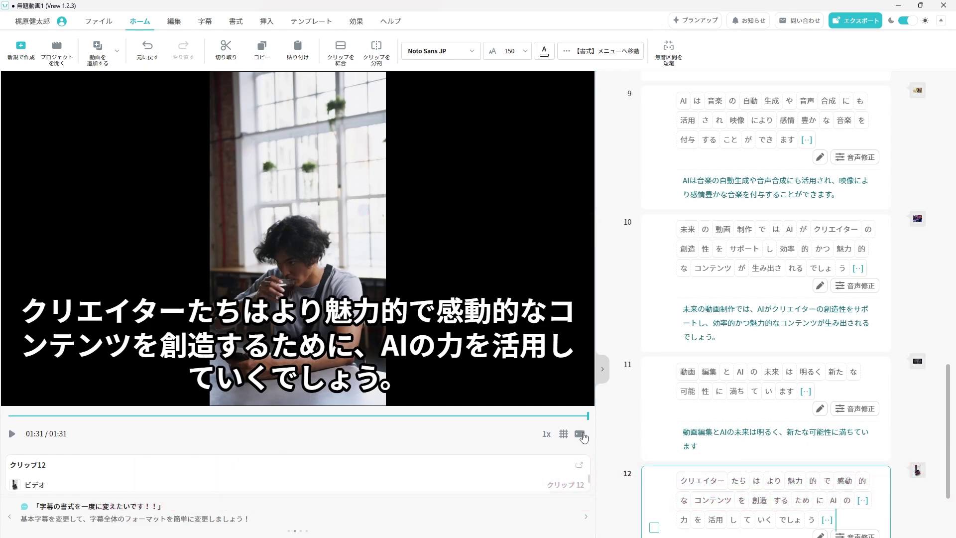
left_click_drag(594, 394, 398, 337)
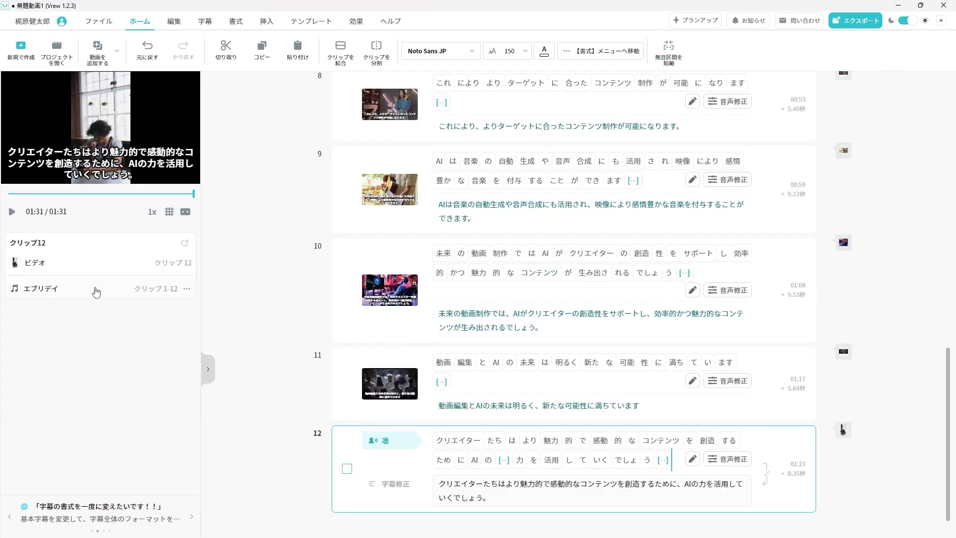
scroll(866, 393, "up", 20)
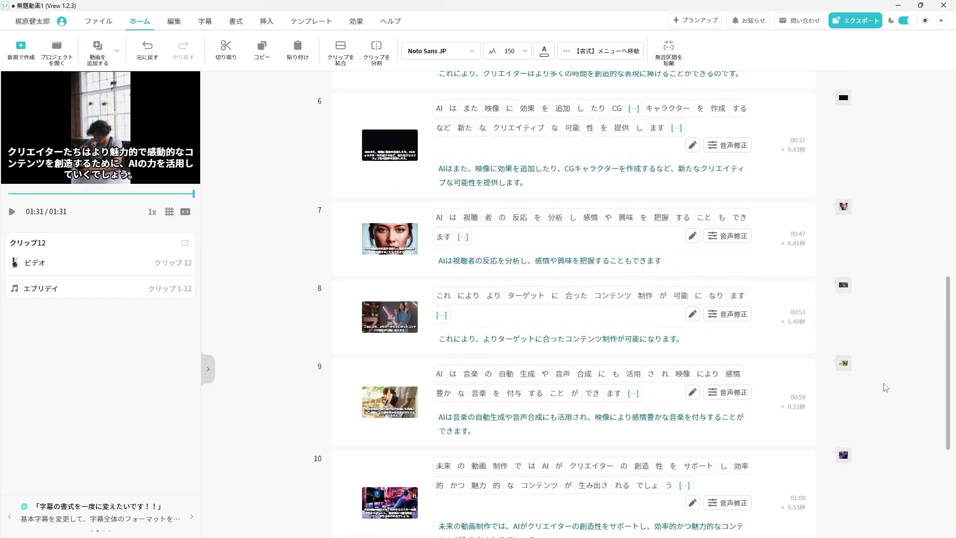
left_click(844, 183)
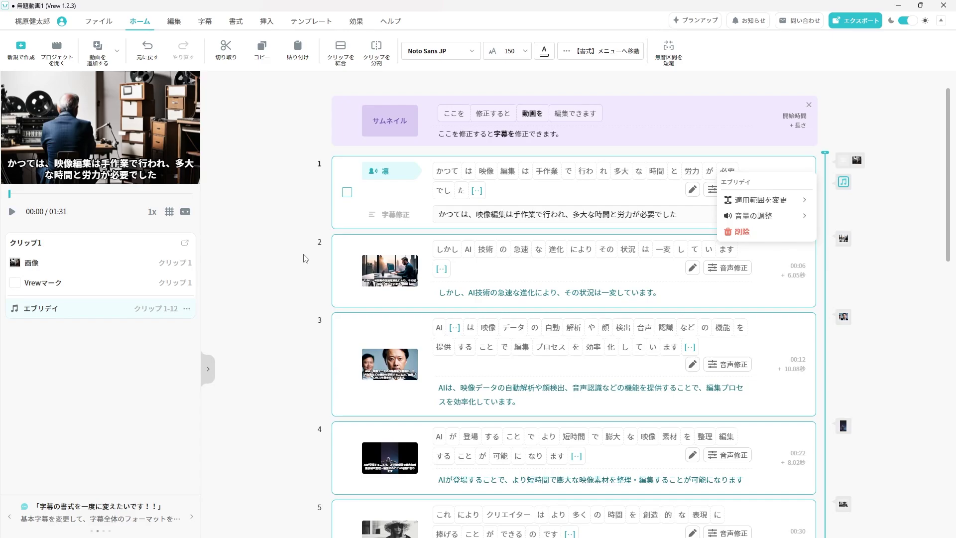
Attempt a Premiere Pro (xml) export, dismiss the unsupported notice, and return to export formats
left_click(851, 21)
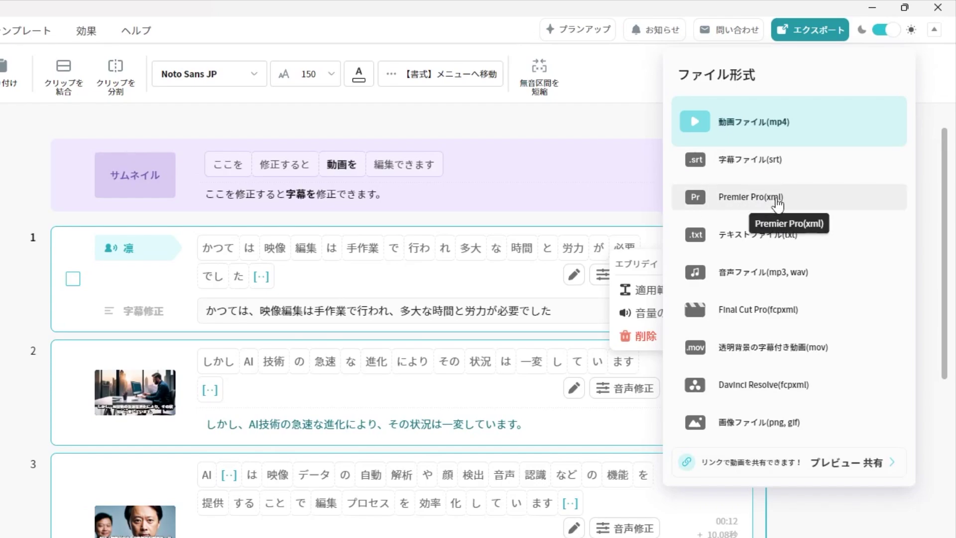
left_click(778, 203)
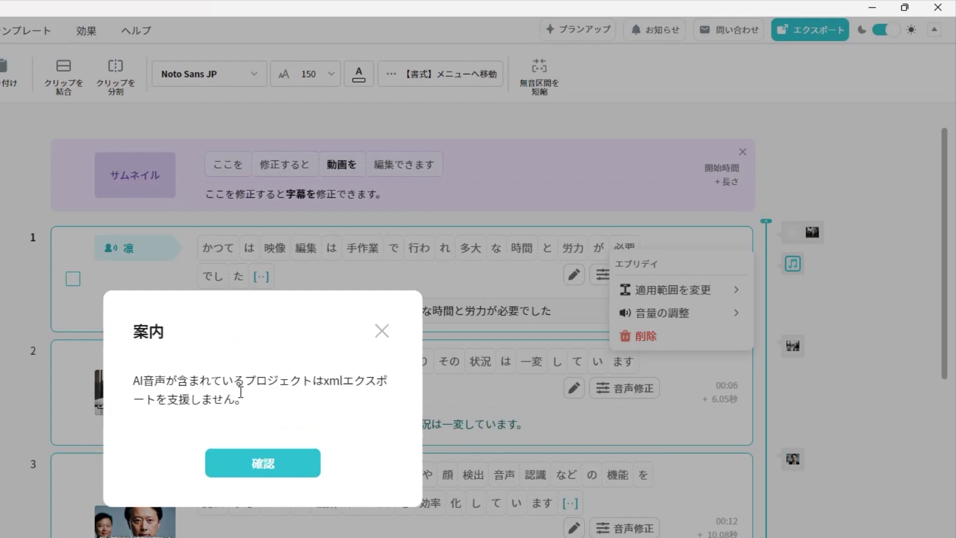
left_click(255, 465)
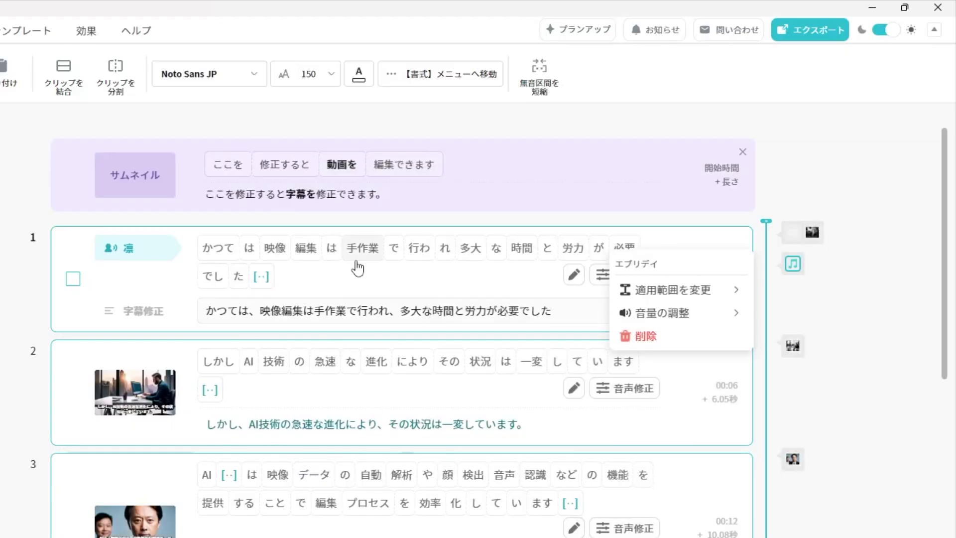
left_click(809, 31)
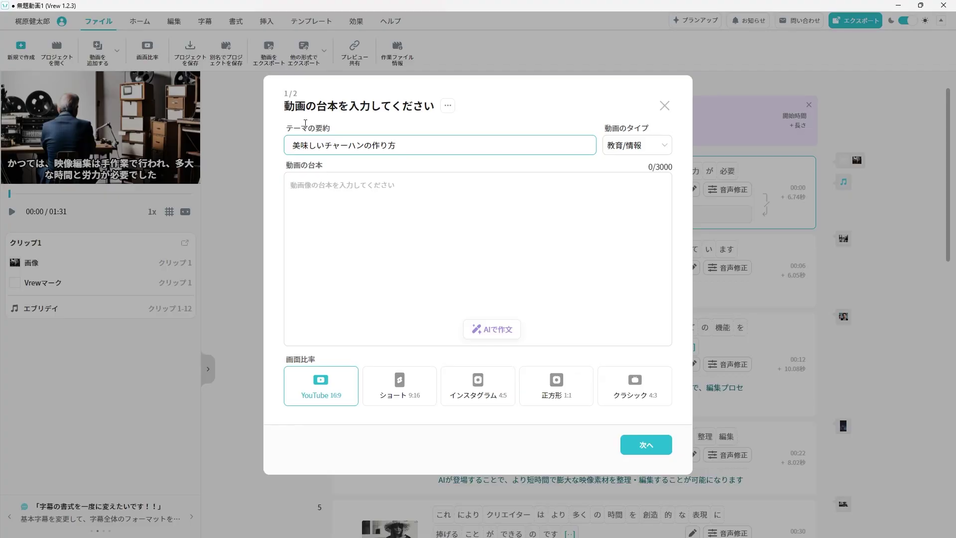
Set the video type to a vertical ショート 9:16 short
left_click(644, 149)
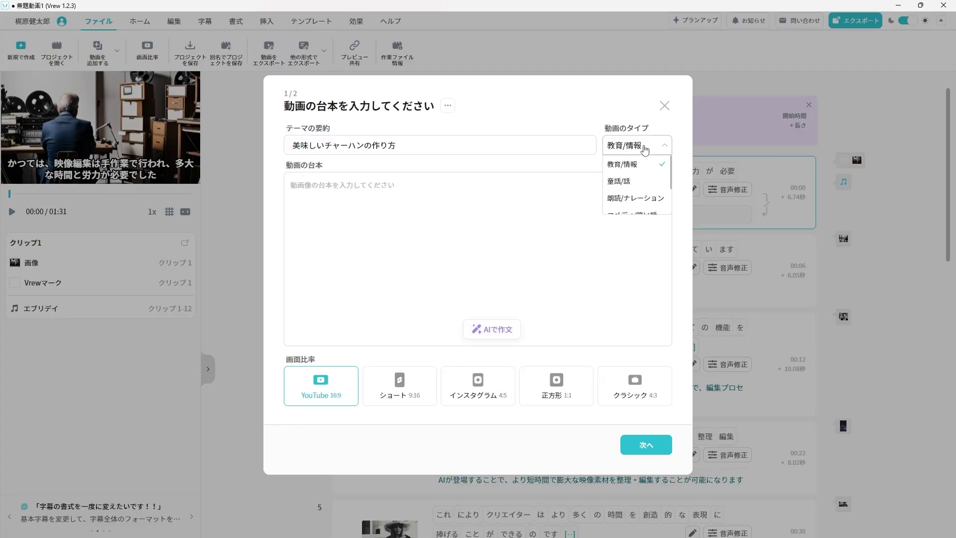
scroll(644, 179, "down", 3)
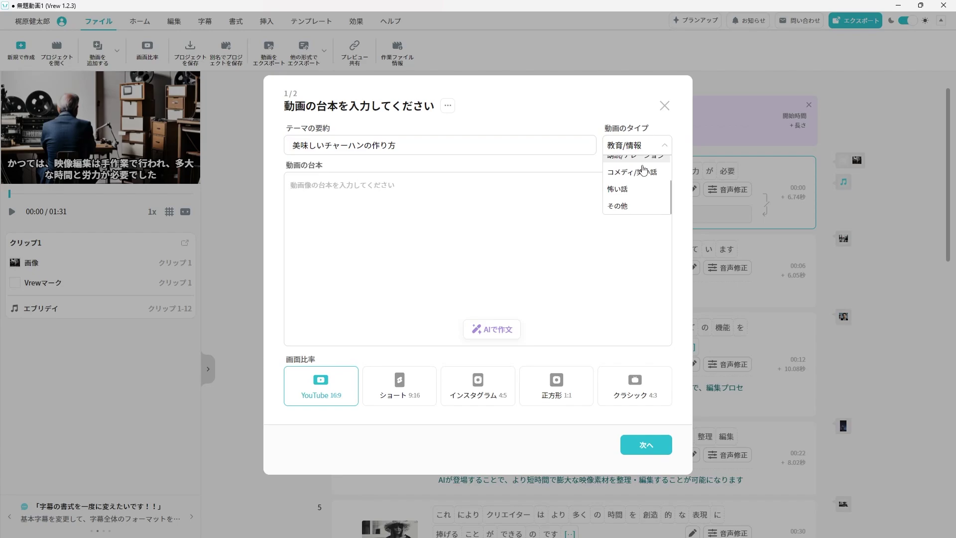
scroll(644, 179, "up", 3)
left_click(556, 213)
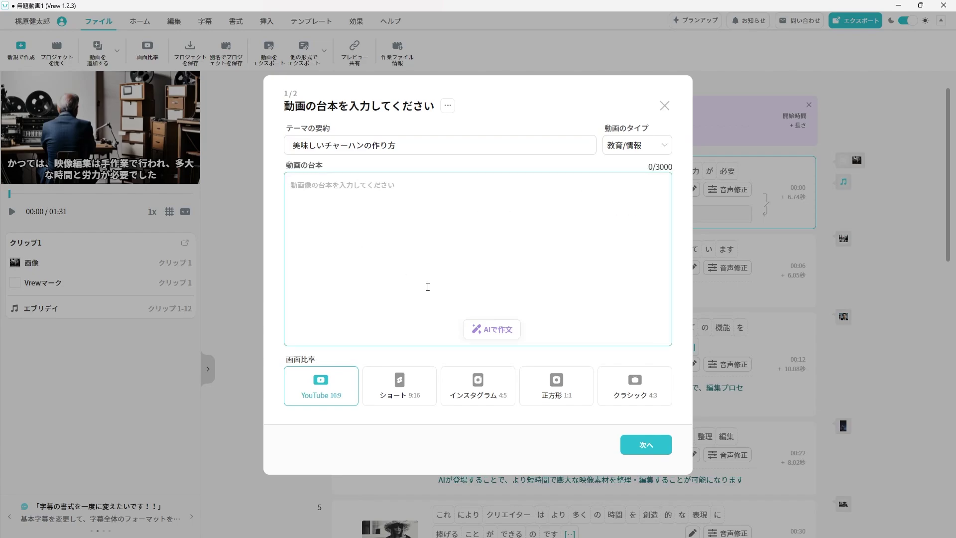
left_click(411, 397)
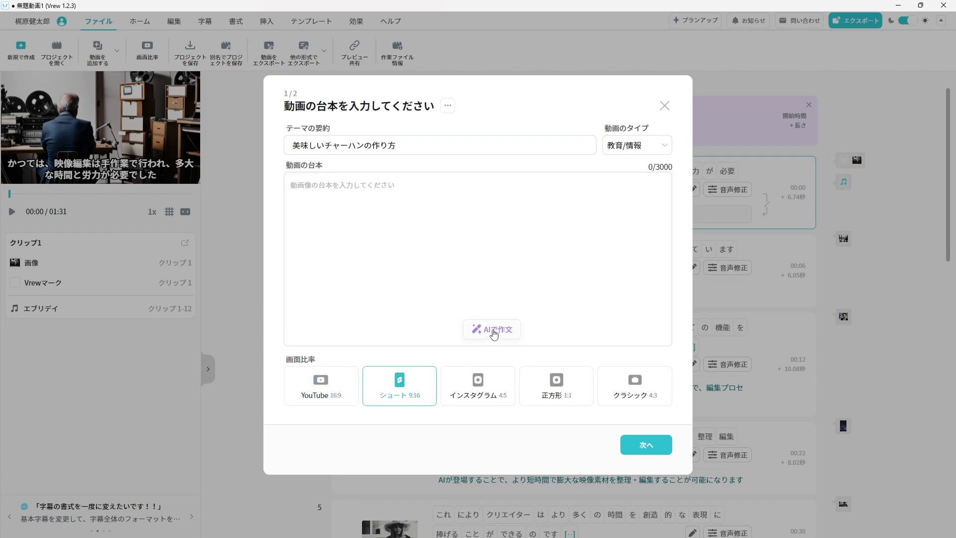
Have AI write the fried-rice recipe script, then continue to narrator selection
left_click(494, 332)
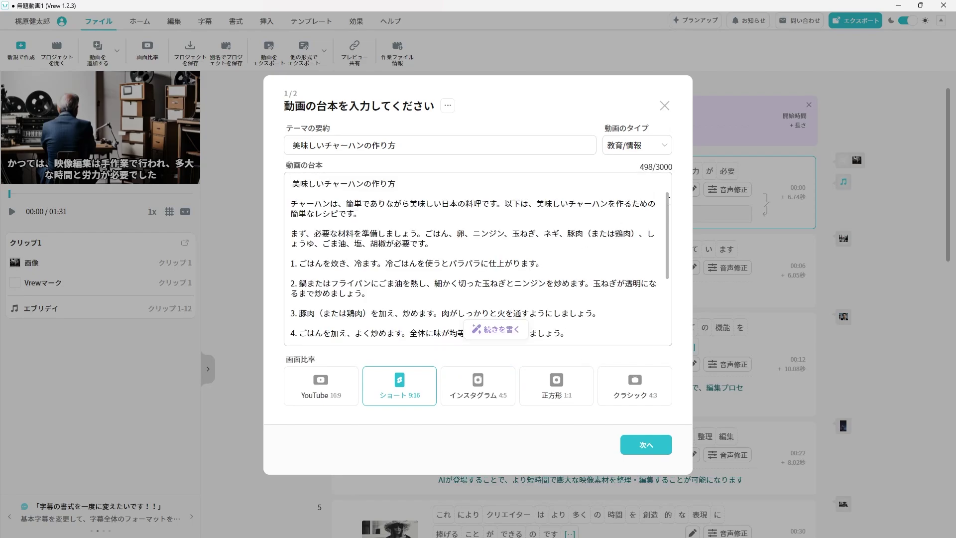
scroll(579, 244, "down", 2)
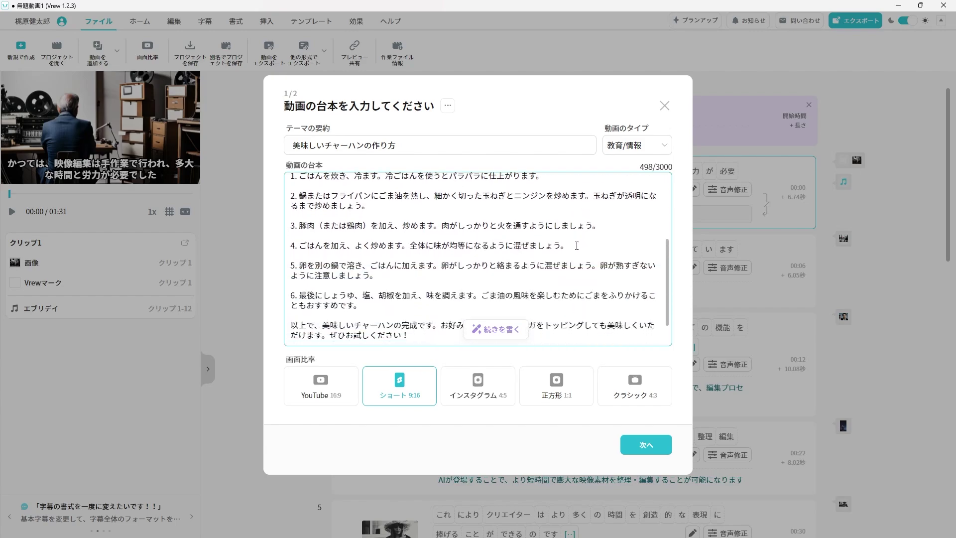
left_click(650, 453)
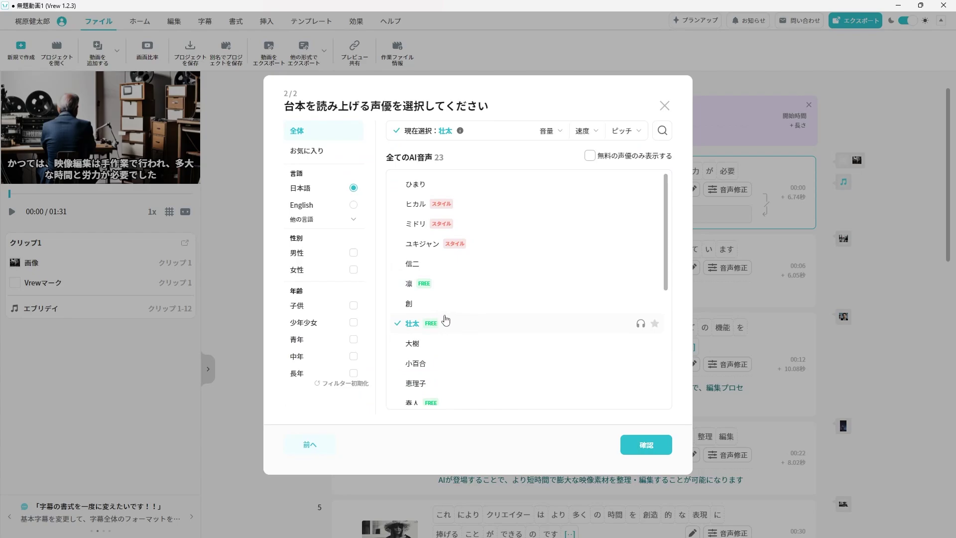
Confirm 壮太 as narrator and generate the captioned fried-rice video with images
left_click(642, 446)
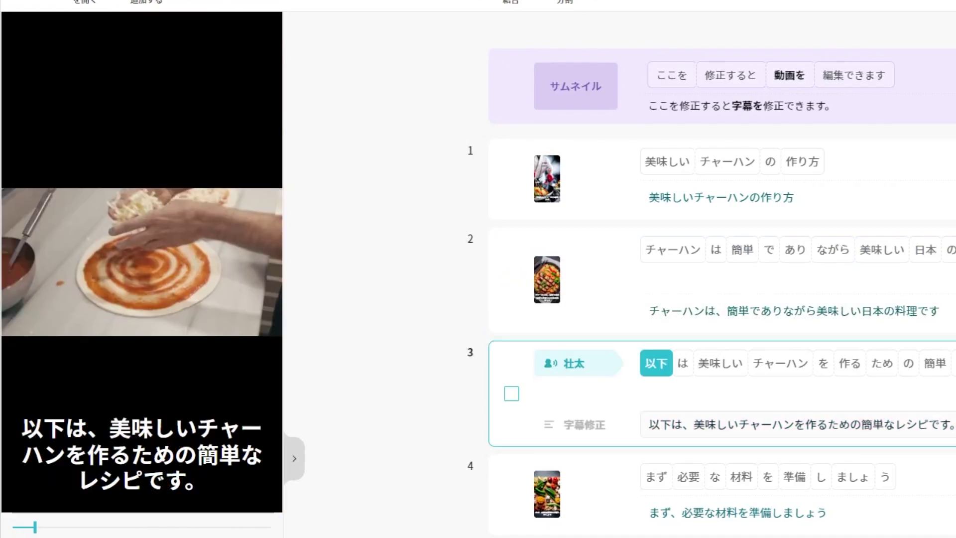
Jump back to the second clip and view its image-replacement (置き換える) options
left_click(29, 526)
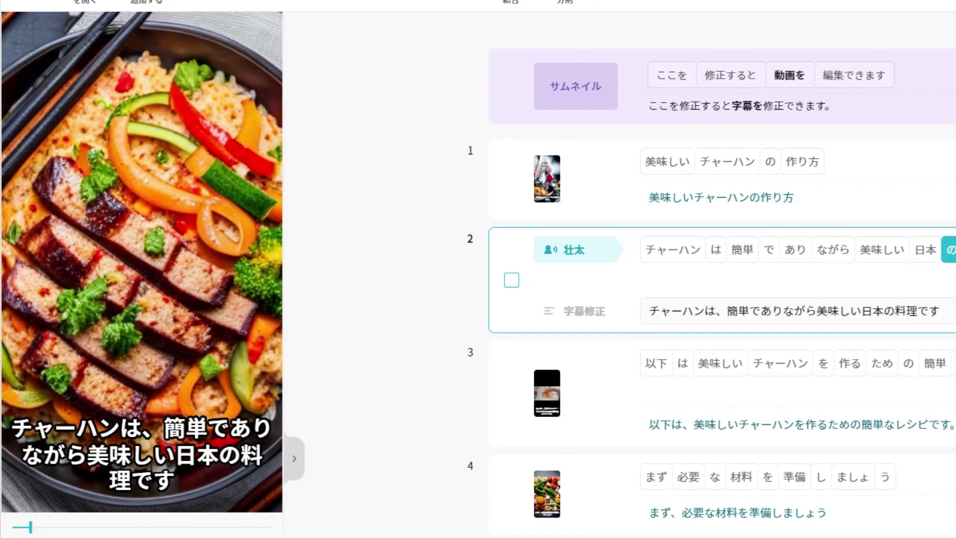
mouse_move(173, 192)
left_click(141, 273)
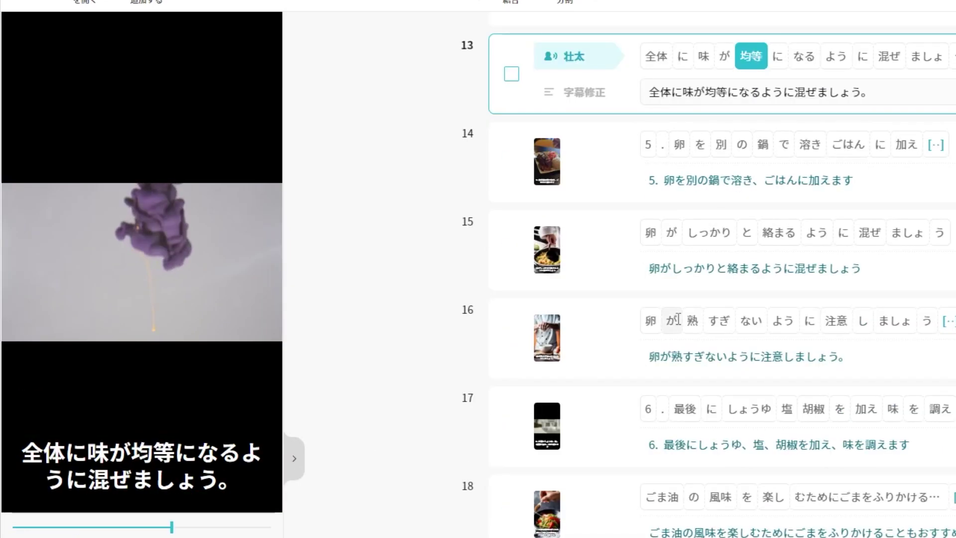
scroll(642, 322, "down", 3)
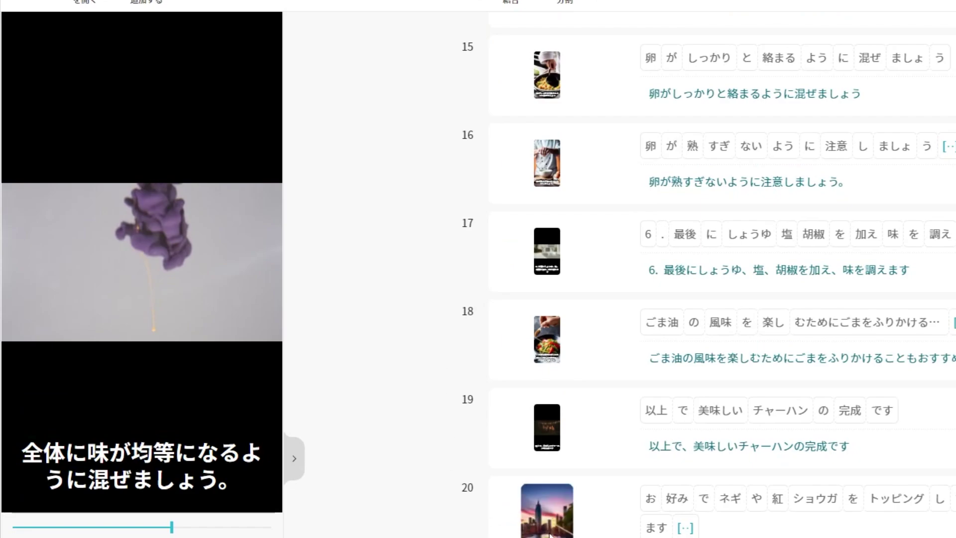
Review clips 20 and 21, then start a new project with 新規で作成
left_click(548, 533)
mouse_move(198, 353)
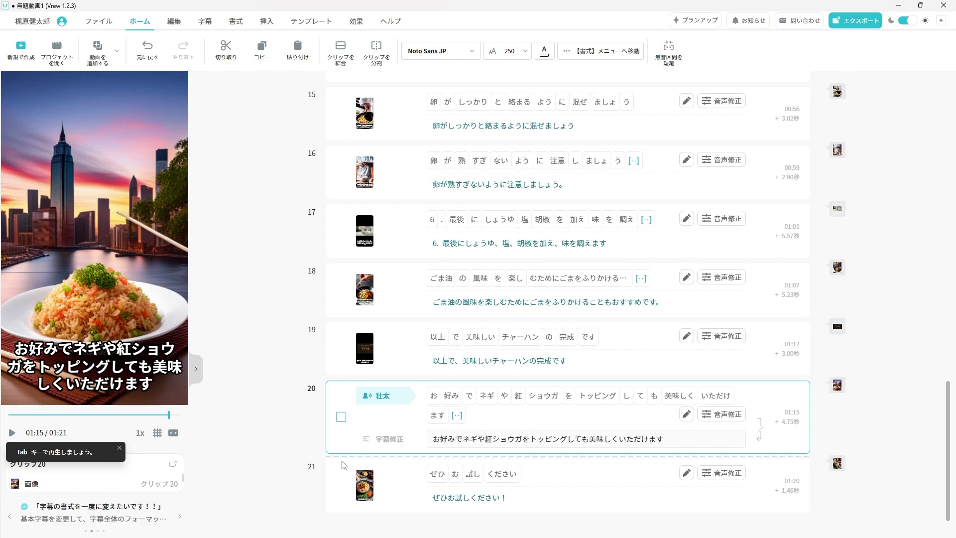
left_click(368, 470)
left_click(367, 413)
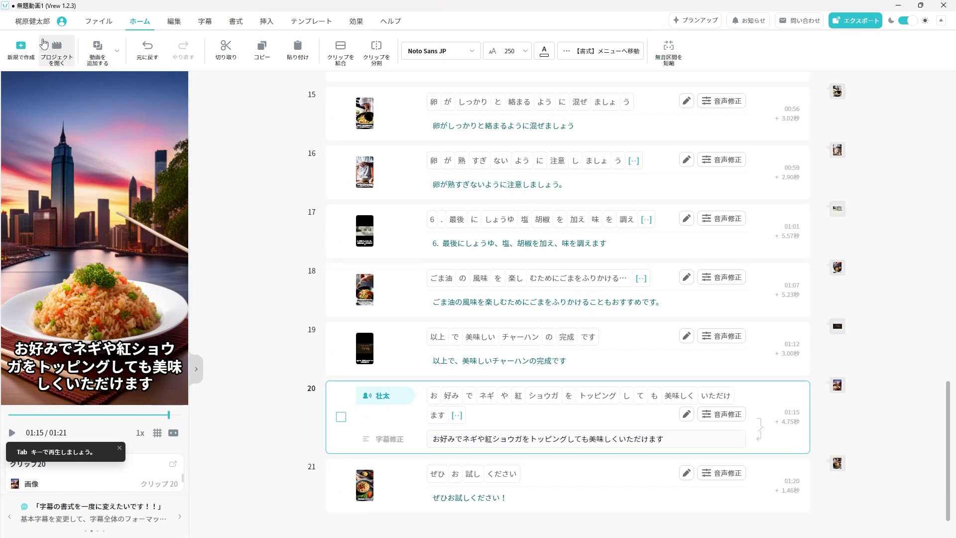
left_click(22, 49)
left_click(571, 294)
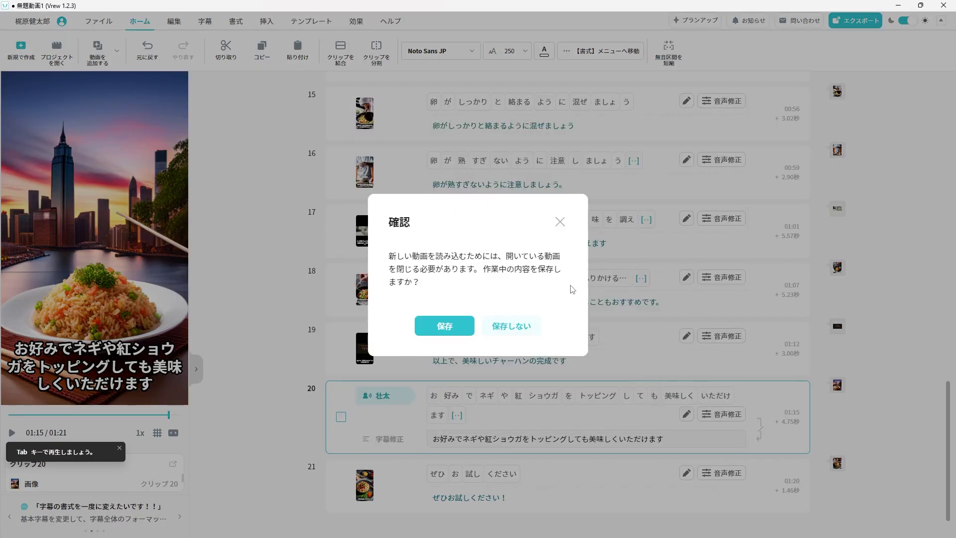
Dismiss the save prompt to reveal the new-project creation options
left_click(568, 222)
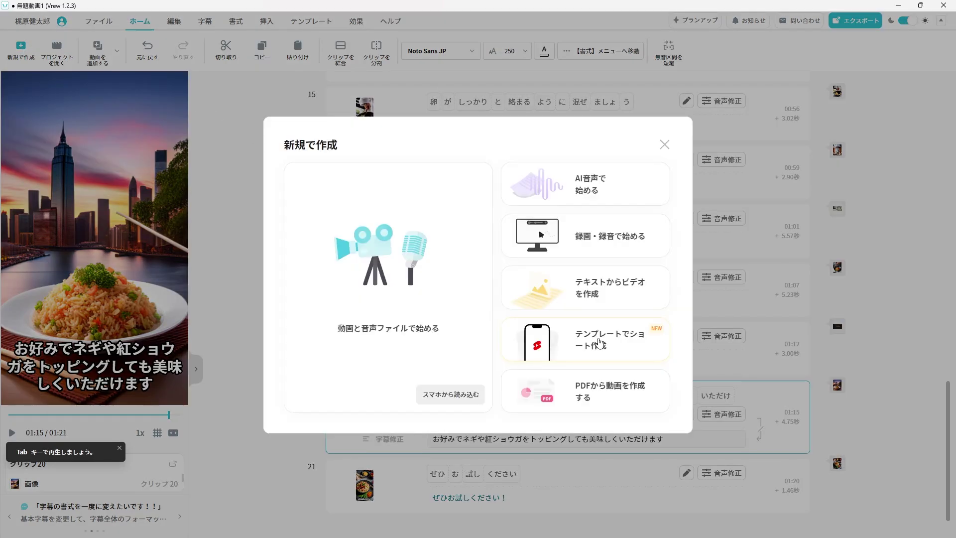